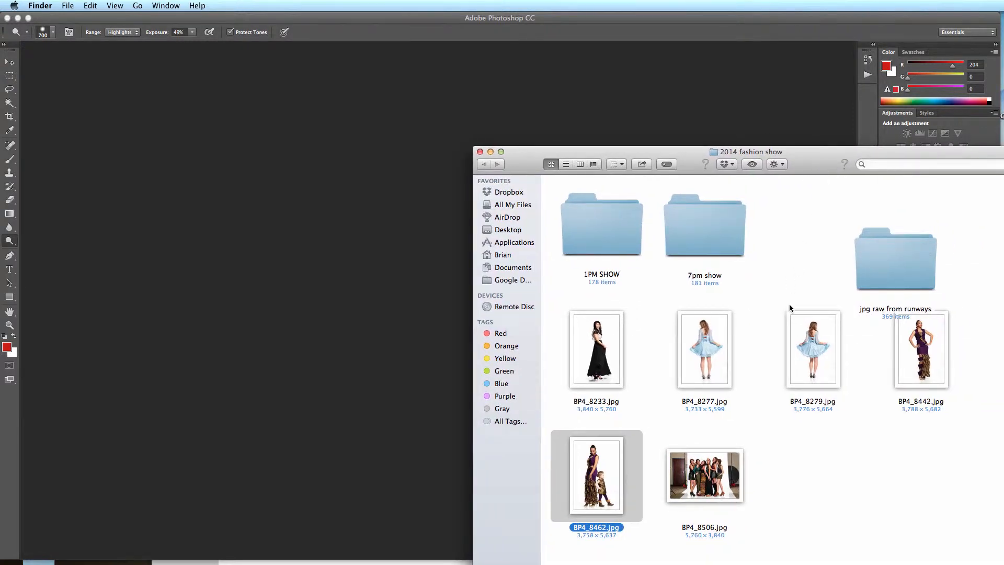
- Preview BP4_8462.jpg and BP4_8506.jpg in the 2014 fashion show folder, shrinking the second preview to fit the whole photo
key("space")
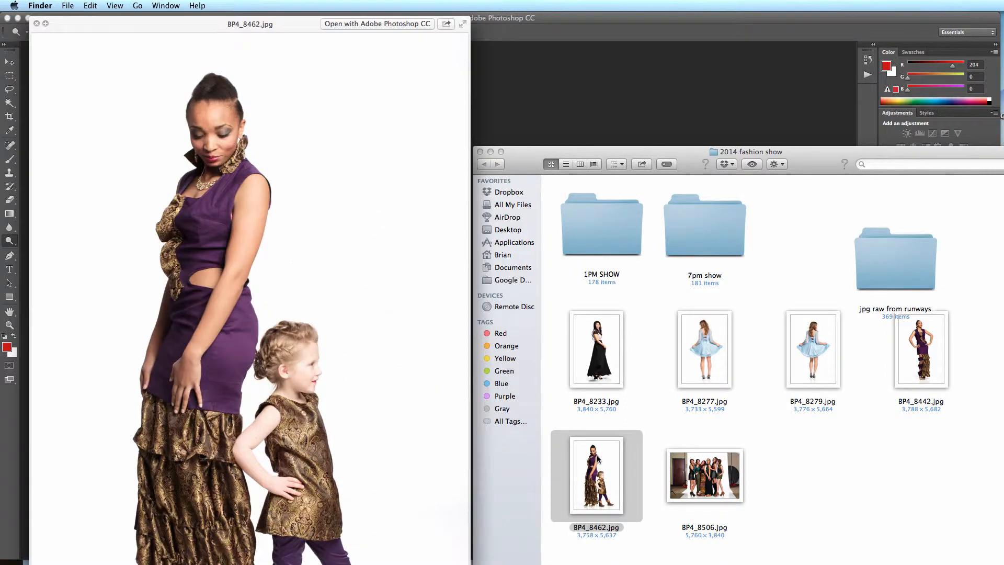
key("space")
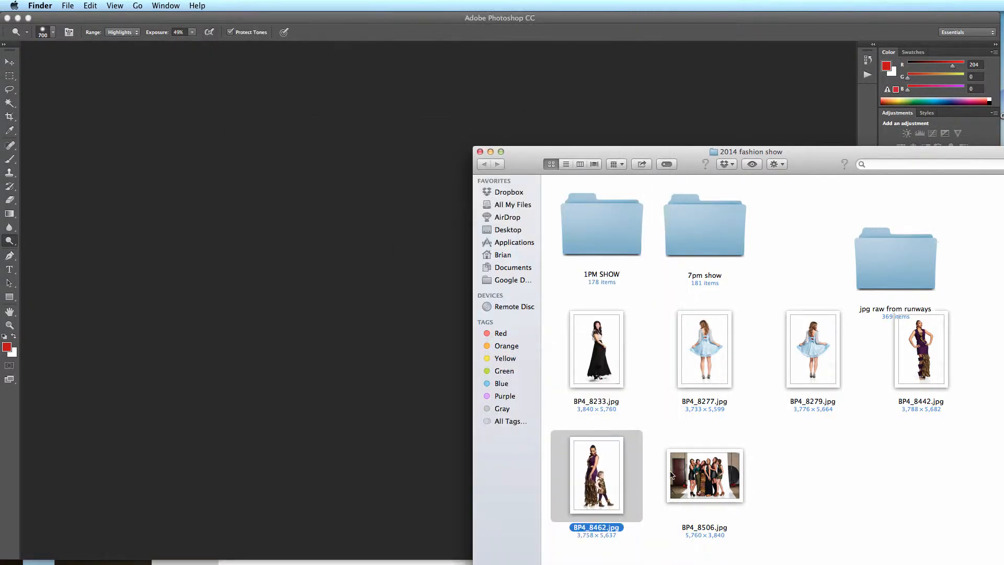
left_click(711, 475)
key("space")
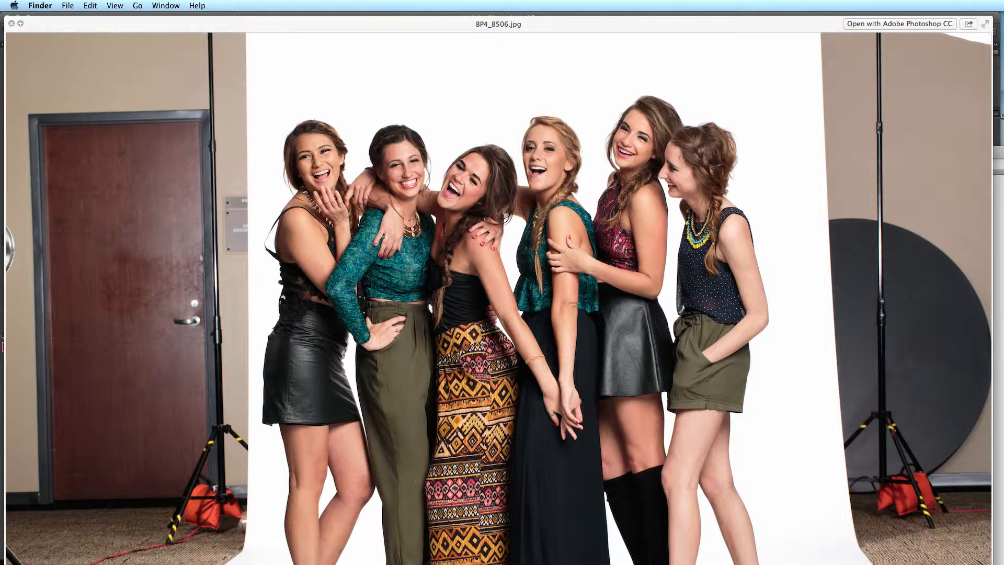
left_click_drag(992, 564, 935, 549)
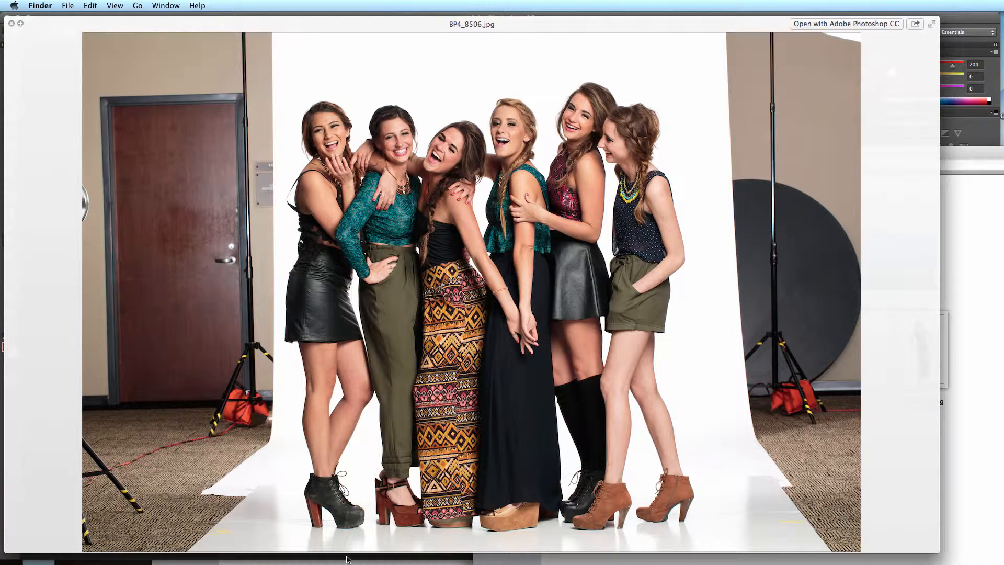
key("space")
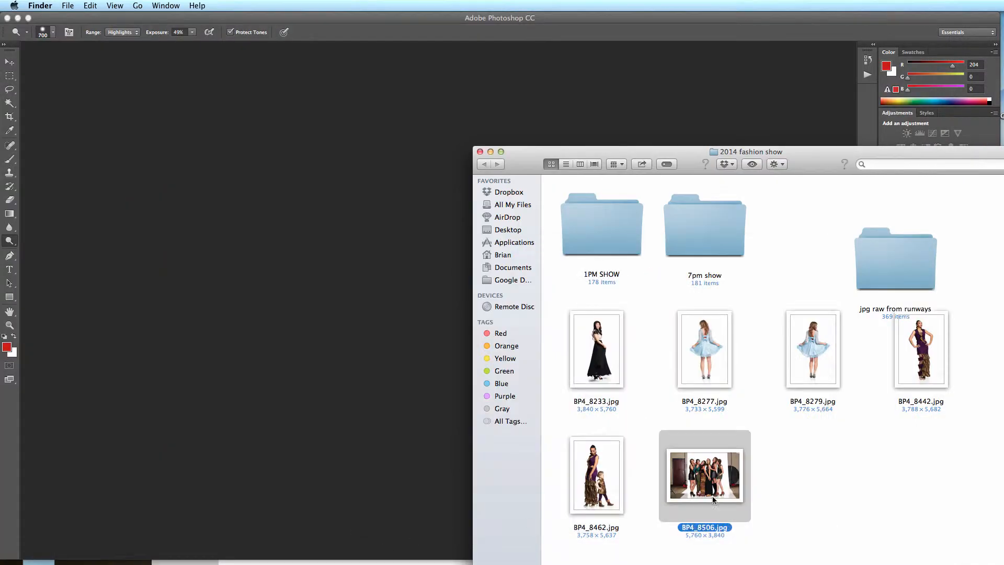
- Open BP4_8462.jpg in Photoshop, start a 4:5 (8:10) crop and keep the background color white (ffffff)
left_click(801, 486)
double_click(586, 480)
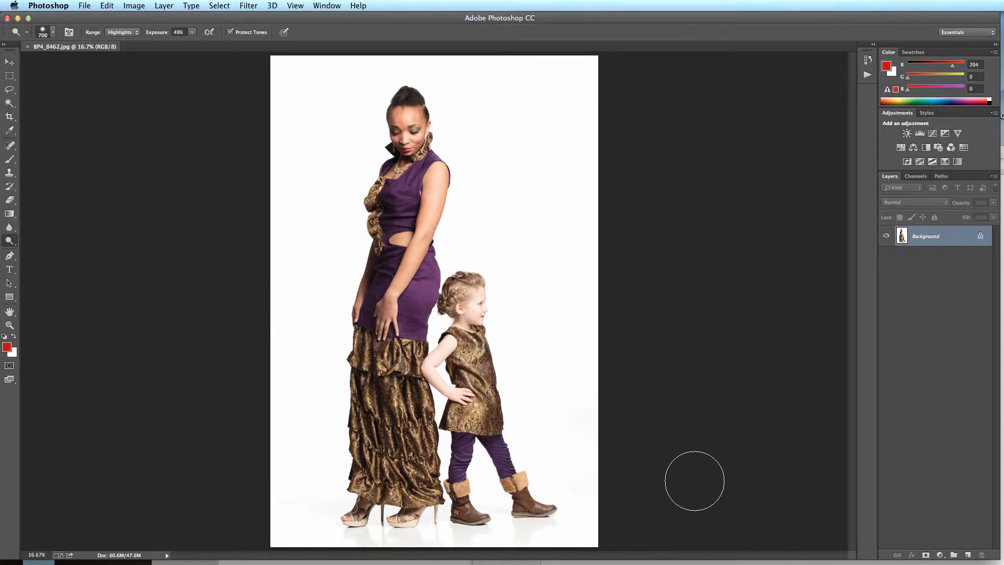
key("c")
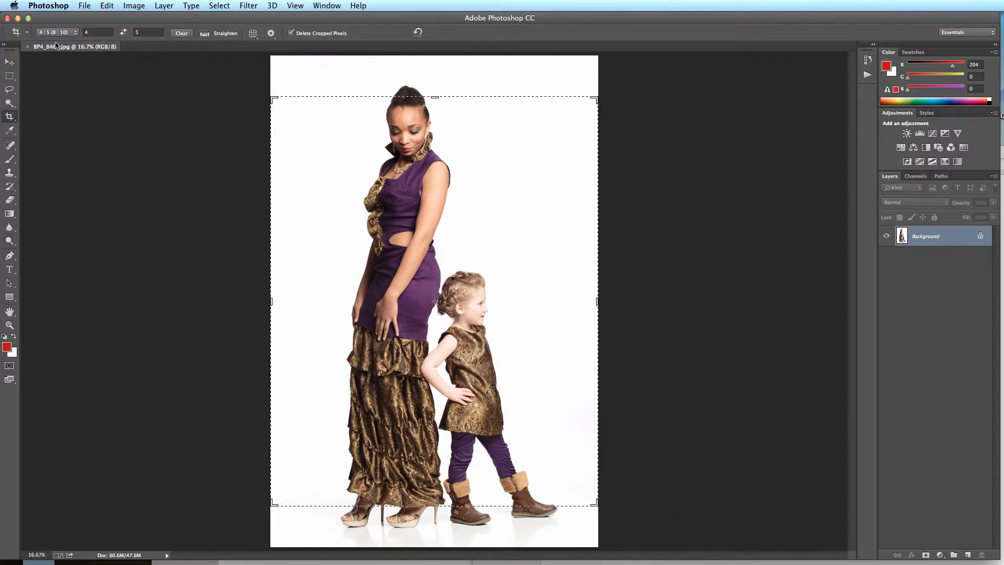
left_click(73, 34)
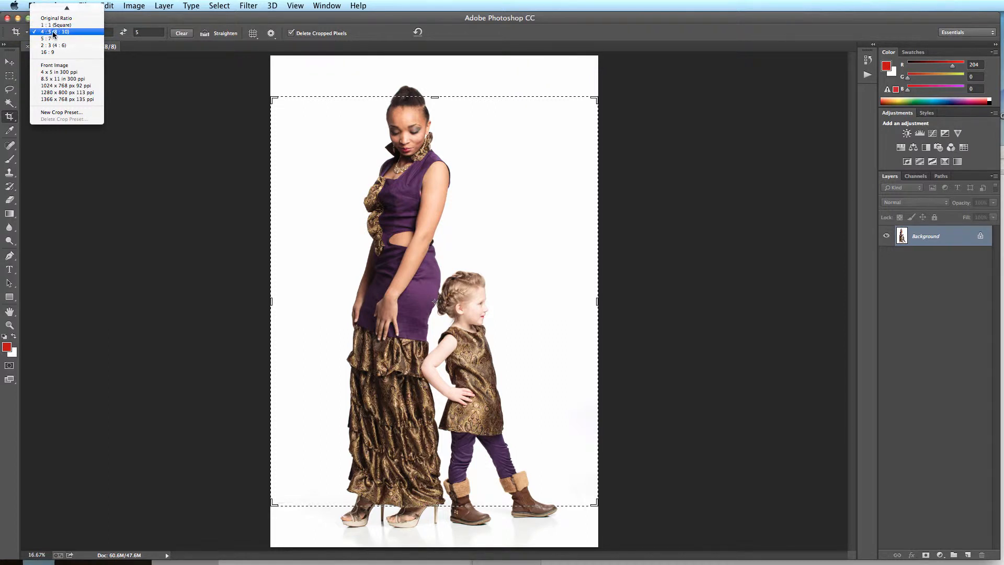
left_click(54, 32)
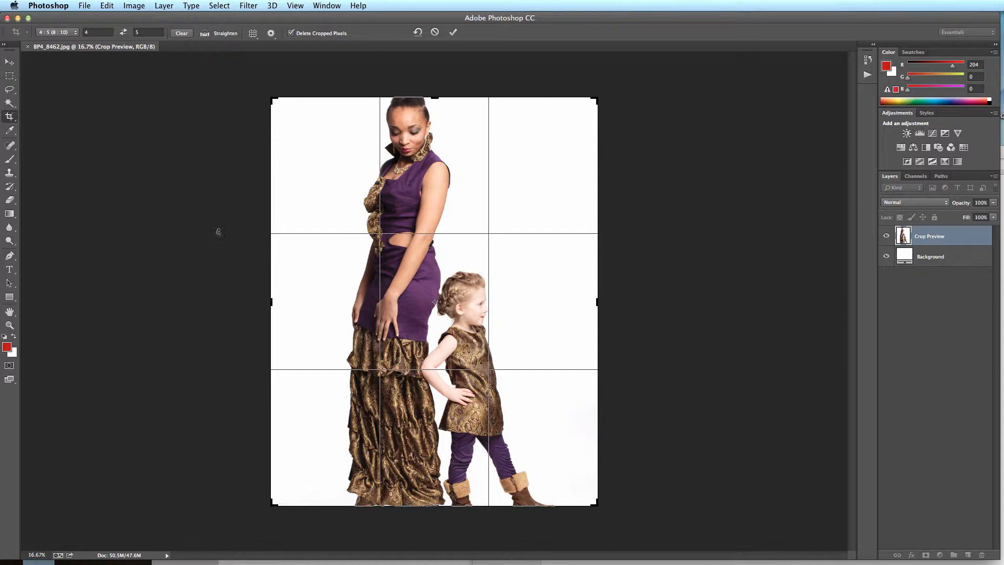
left_click(13, 355)
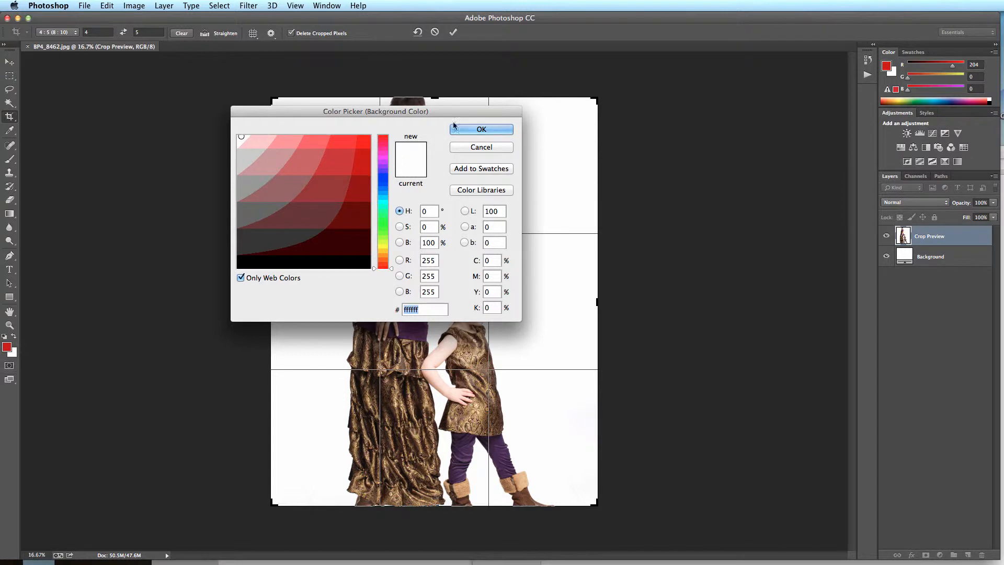
left_click(486, 131)
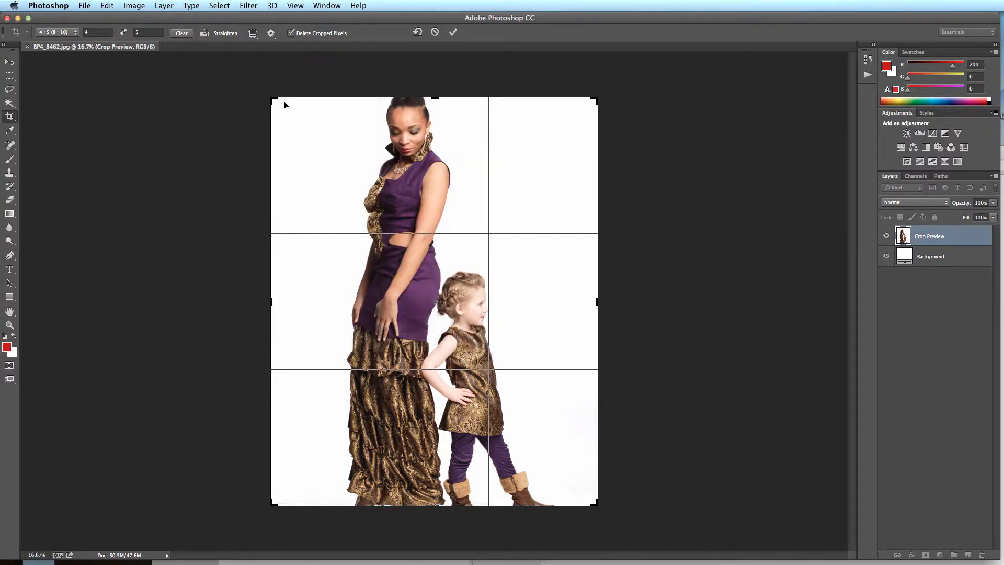
- Expand the 4:5 crop beyond the photo's edges, reposition the woman and child inside it, and apply the crop
left_click_drag(271, 96, 246, 69)
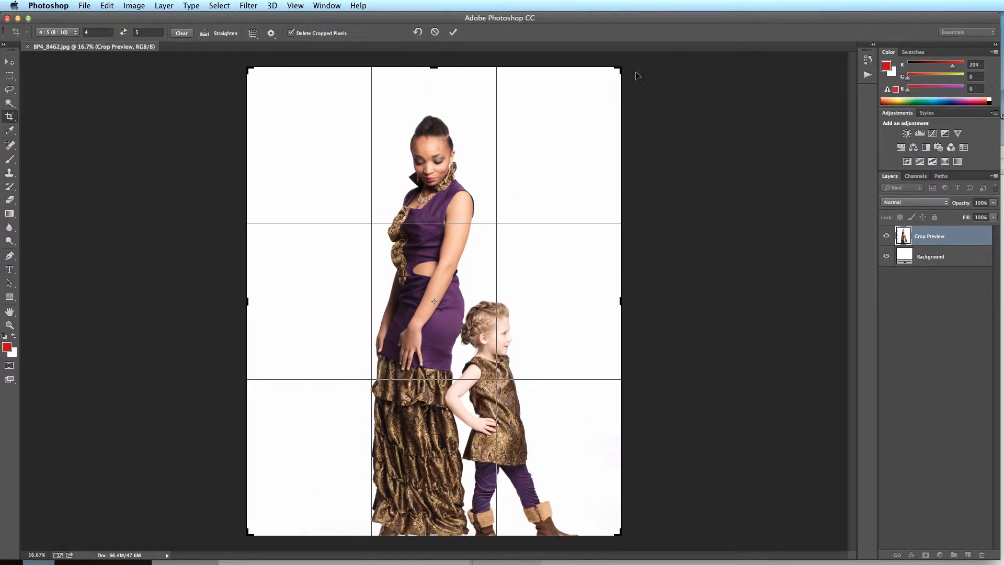
left_click_drag(539, 181, 517, 162)
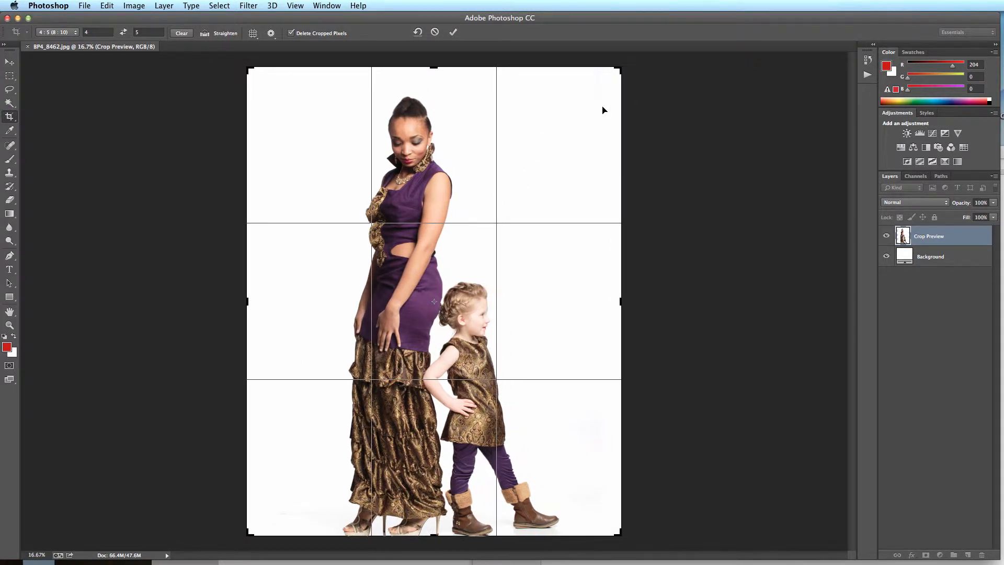
left_click_drag(619, 533, 637, 548)
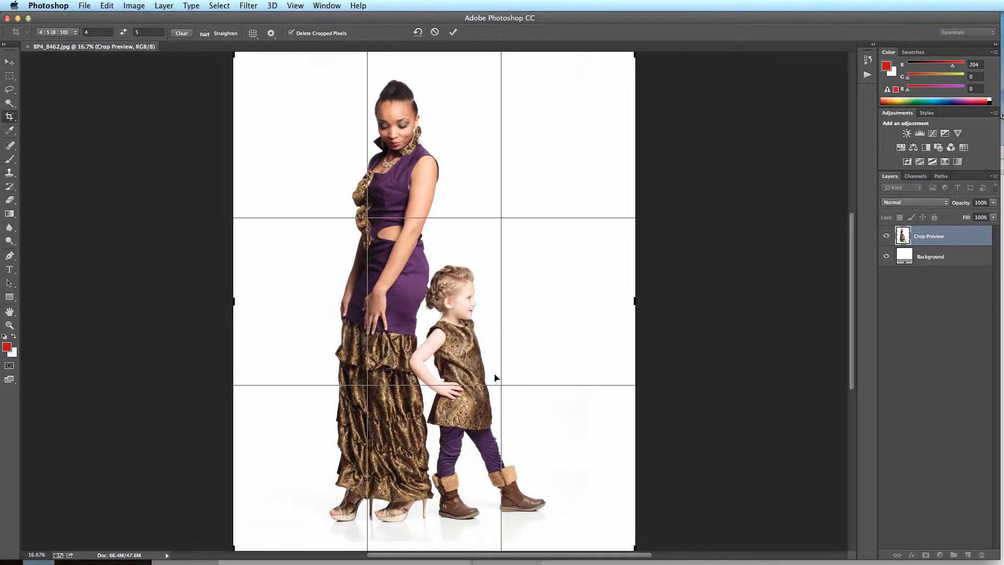
left_click_drag(409, 294, 432, 303)
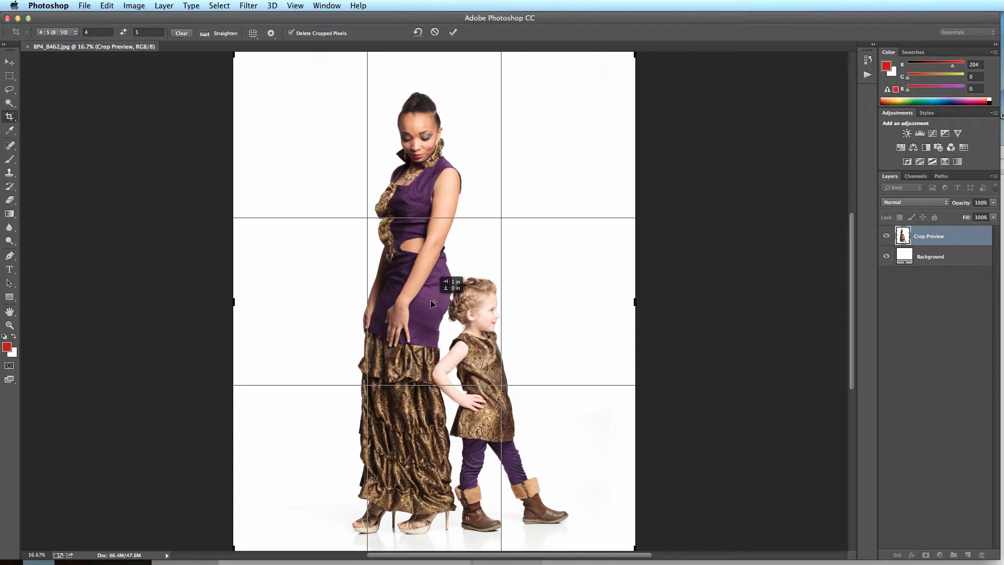
left_click_drag(432, 304, 431, 304)
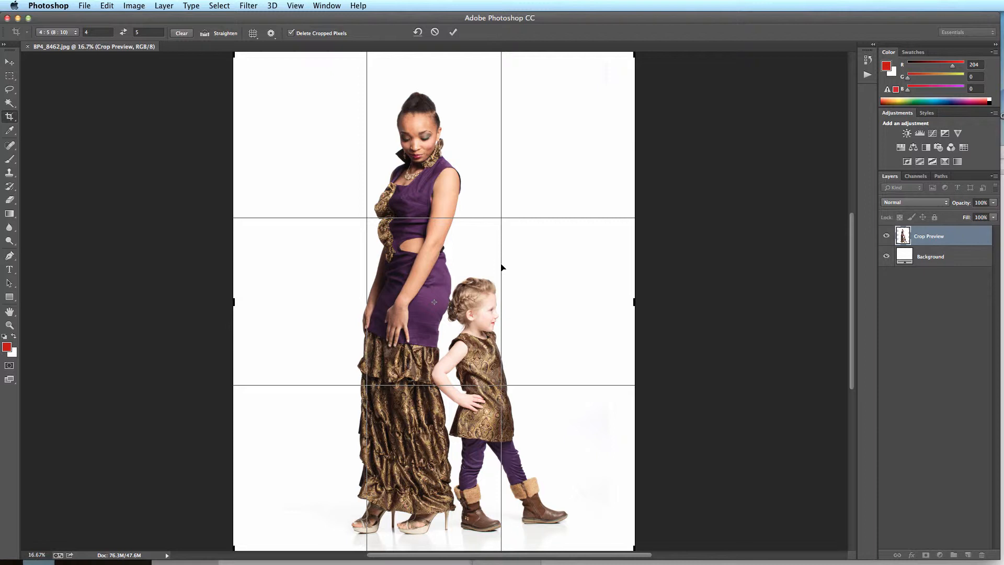
key("Return")
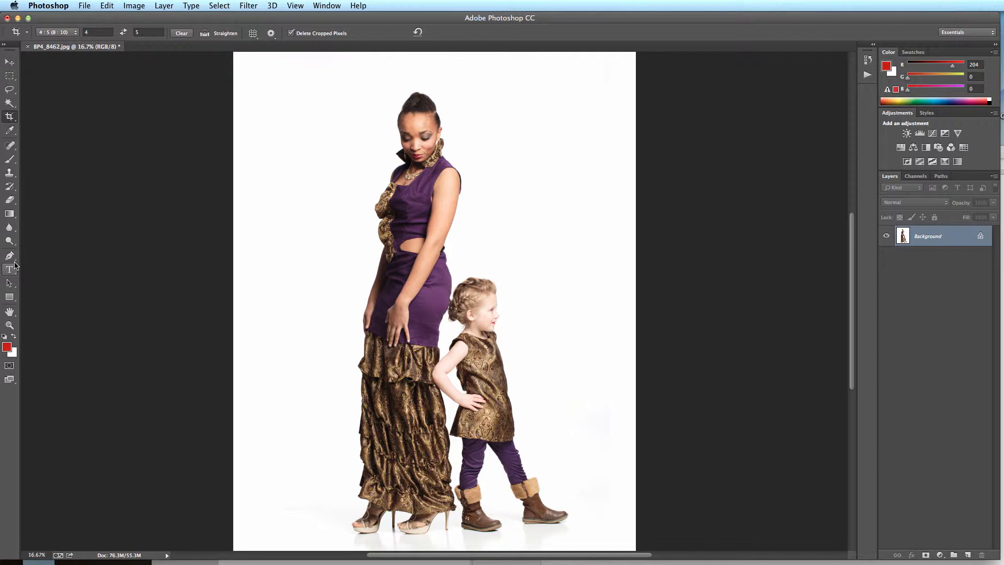
- Use the Dodge tool with range Highlights to brighten the floor along the bottom of the extended photo
key("o")
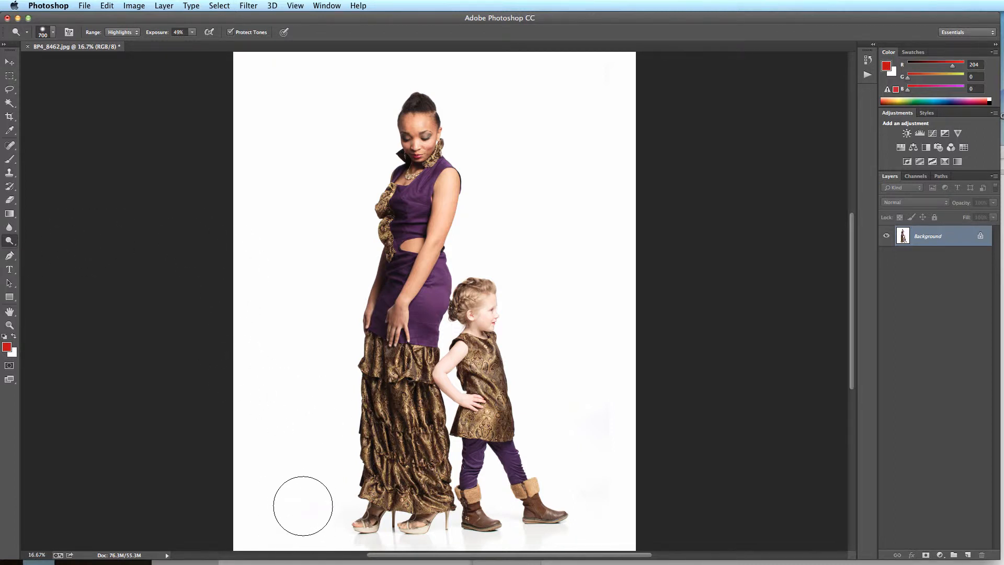
left_click(136, 34)
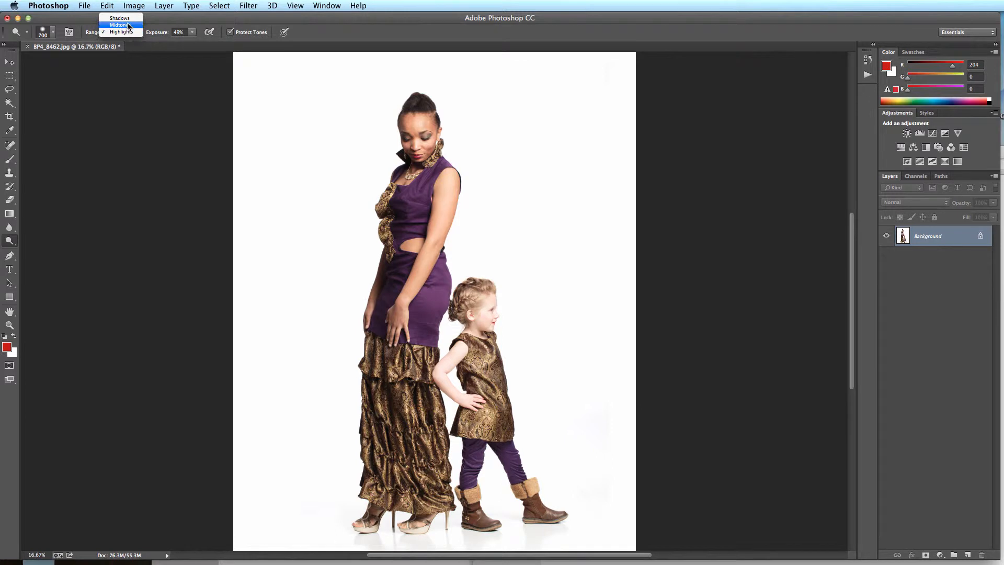
left_click(126, 32)
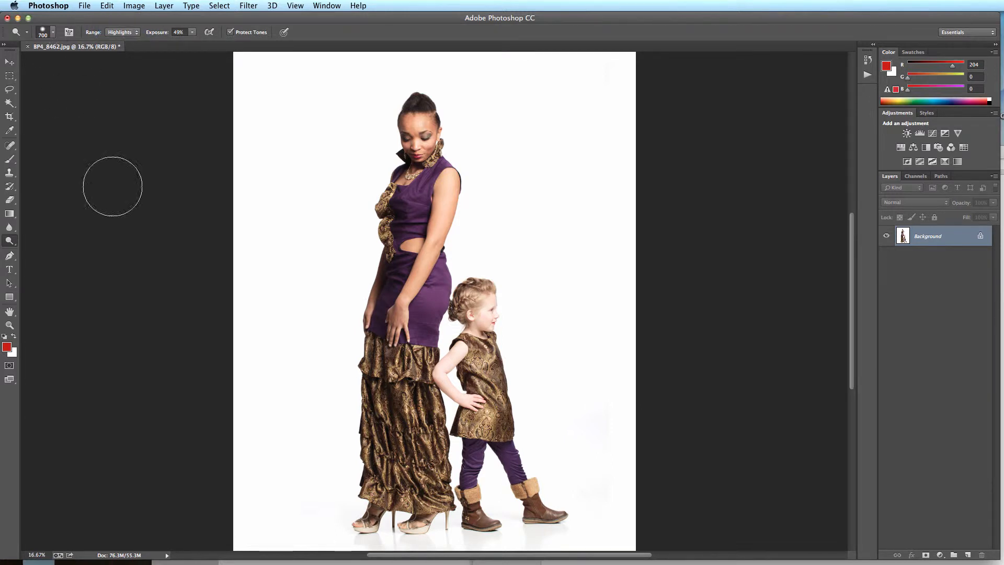
mouse_move(249, 515)
left_mouse_down()
mouse_move(258, 535)
mouse_move(324, 510)
mouse_move(314, 532)
mouse_move(325, 544)
mouse_move(324, 497)
mouse_move(260, 538)
mouse_move(247, 504)
mouse_move(260, 406)
mouse_move(251, 107)
mouse_move(516, 74)
mouse_move(597, 76)
mouse_move(605, 148)
mouse_move(605, 72)
mouse_move(582, 473)
mouse_move(594, 425)
mouse_move(610, 505)
mouse_move(605, 533)
mouse_move(573, 564)
left_mouse_up()
key("super+minus")
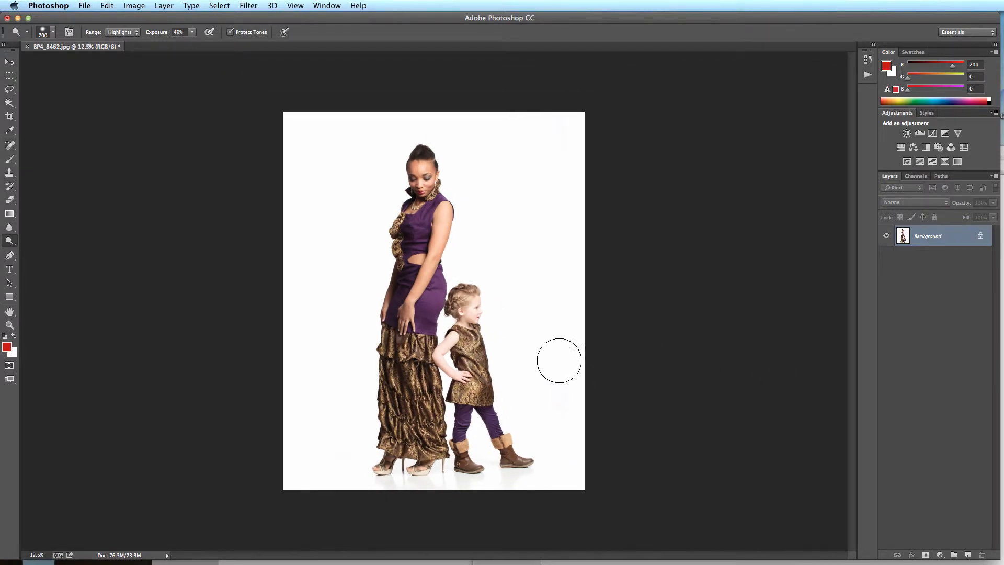
- Close BP4_8462.jpg without saving and open BP4_8506.jpg from the 2014 fashion show folder
left_click(25, 47)
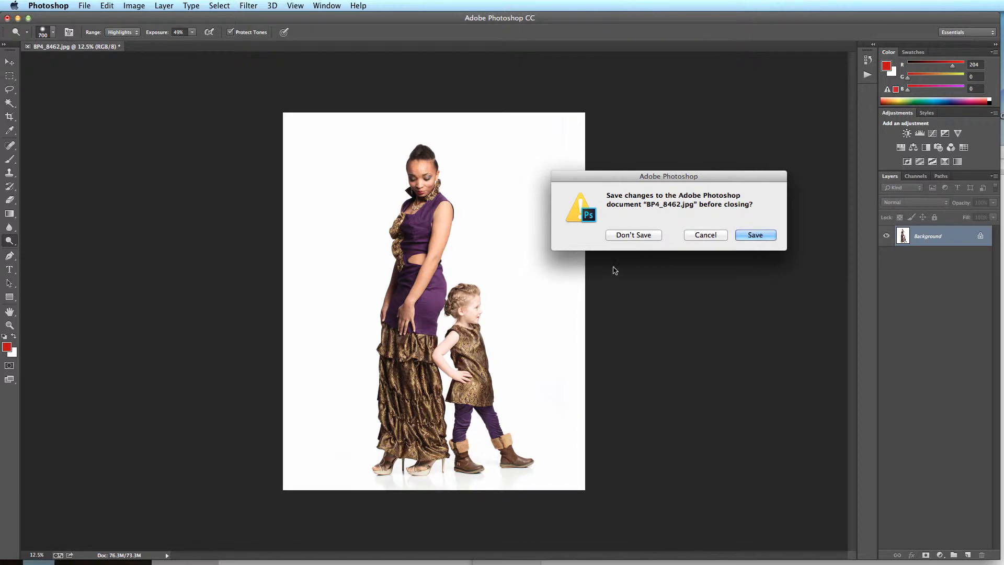
left_click(627, 235)
left_click(764, 562)
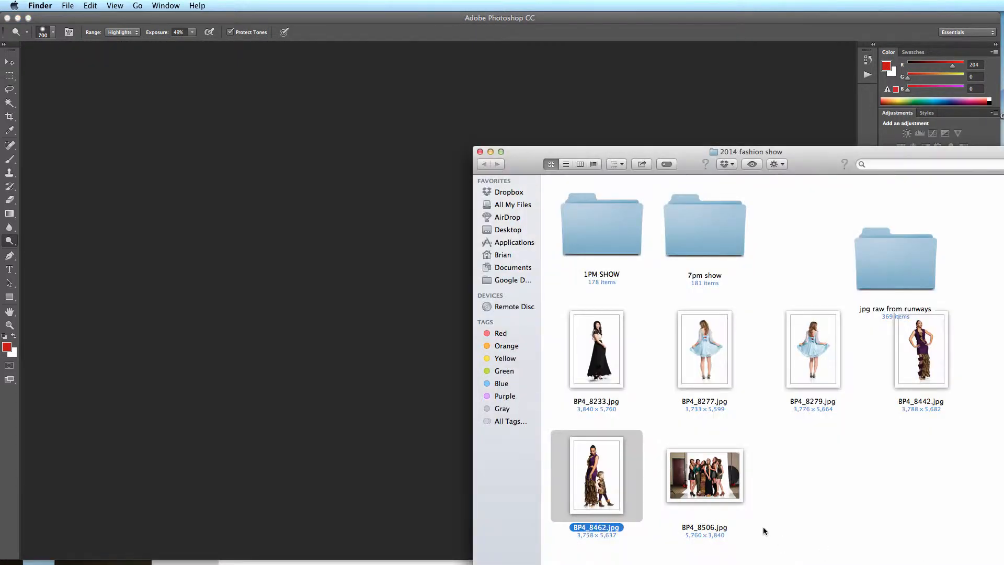
double_click(709, 464)
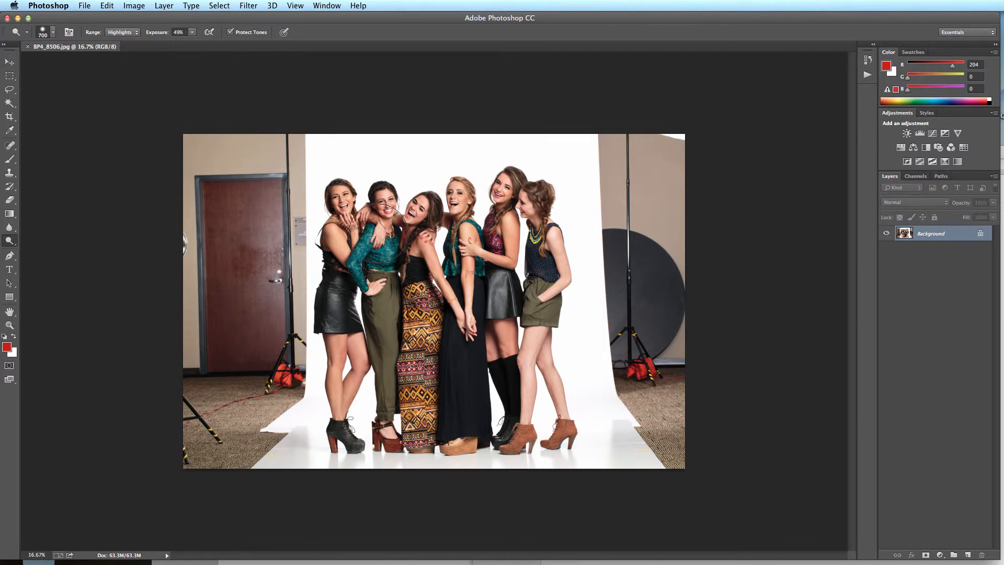
- Select a full-height rectangle about 4.9 by 12.8 in over the door side of the photo and fill it with White at 100% opacity
left_click(10, 77)
left_click_drag(263, 350, 307, 505)
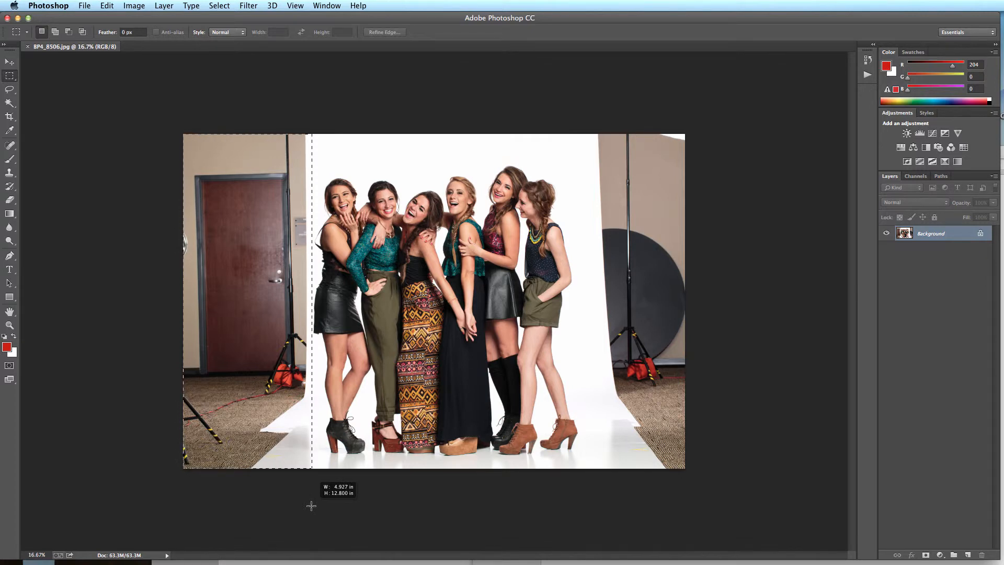
left_click_drag(311, 505, 311, 506)
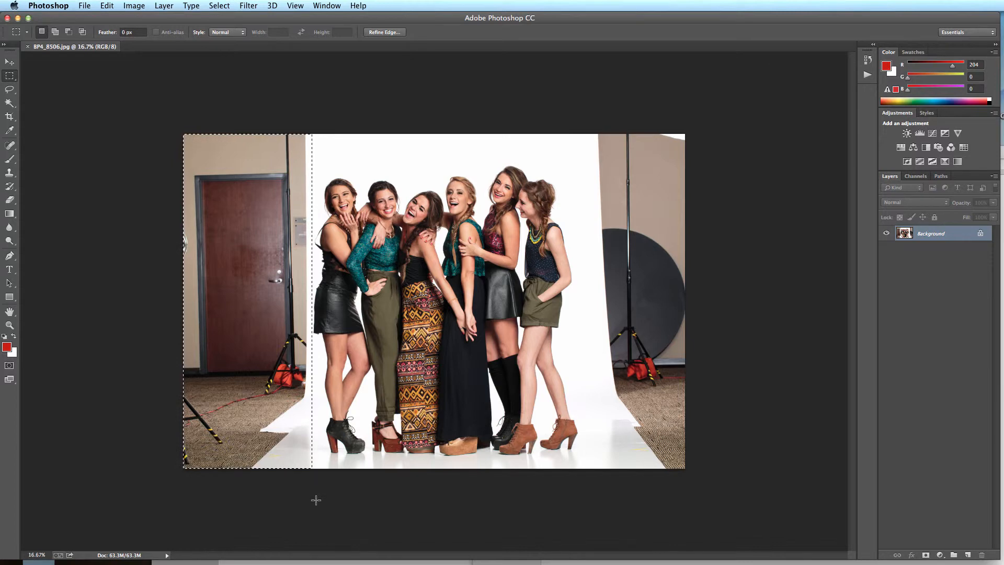
key("shift+BackSpace")
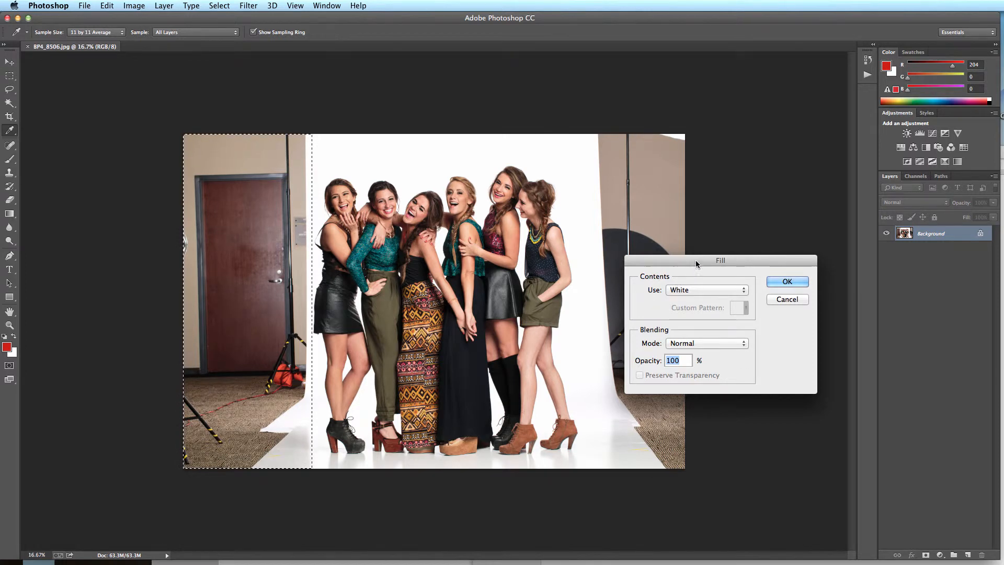
left_click_drag(696, 255, 604, 334)
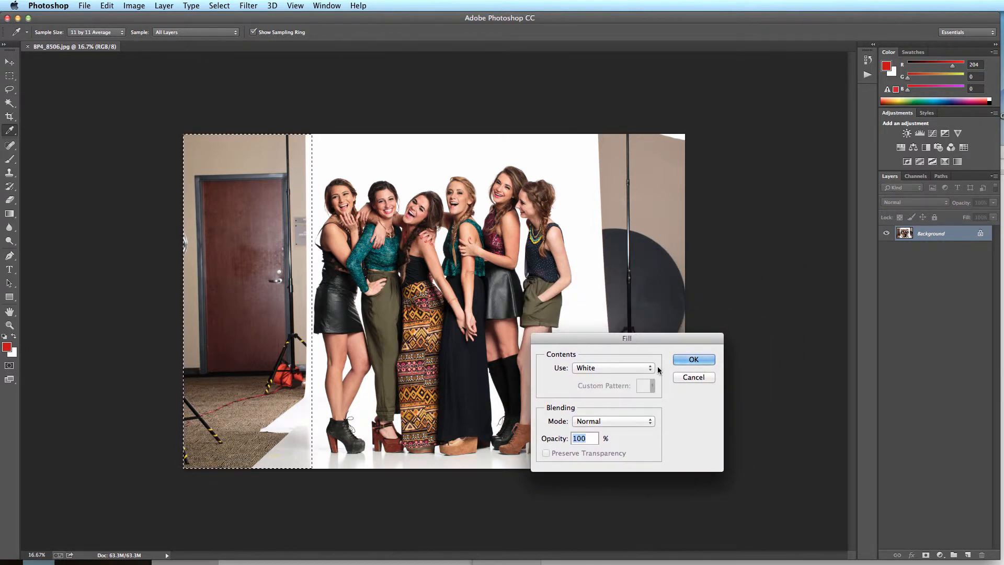
left_click(623, 368)
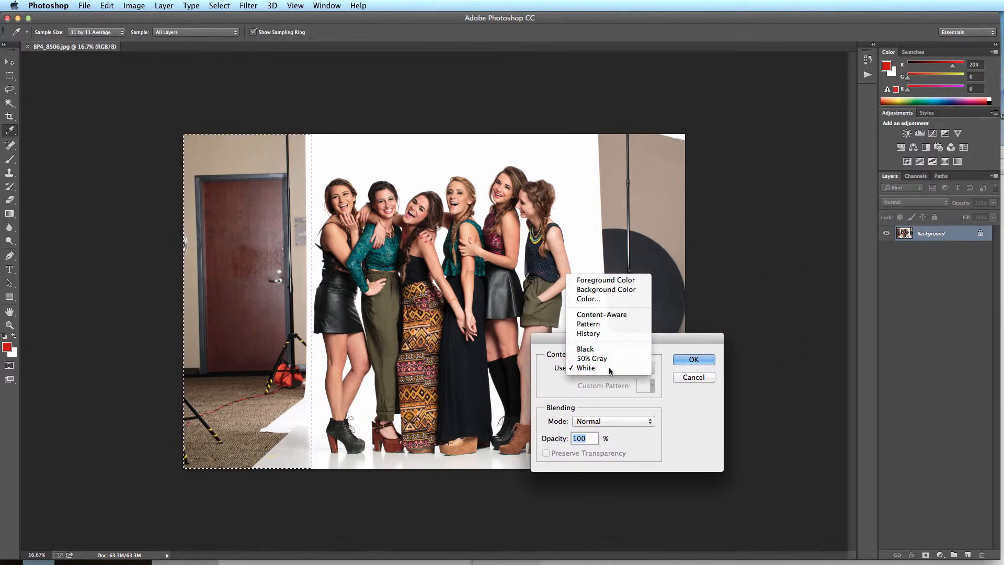
left_click(610, 369)
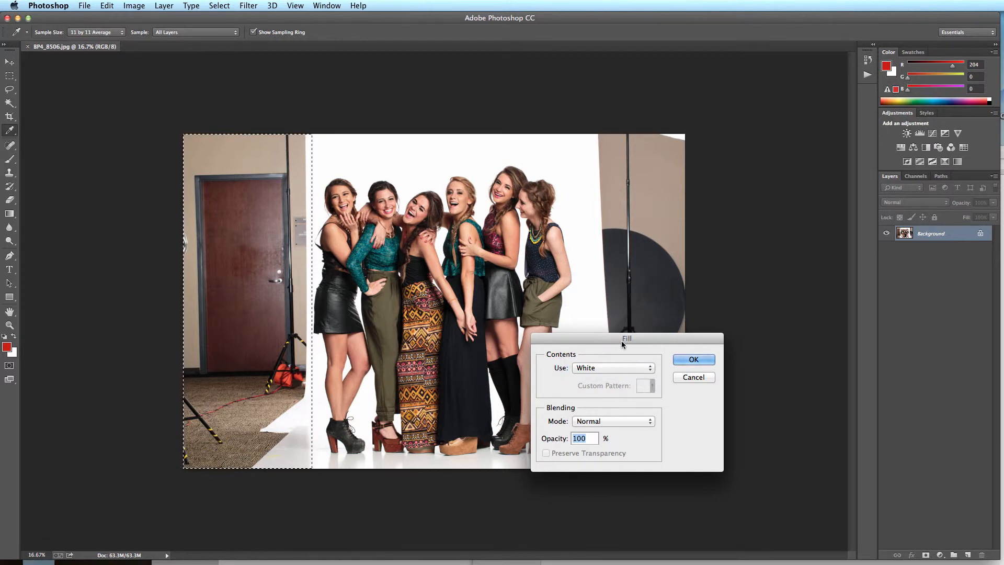
left_click(693, 359)
- Deselect the filled area and dodge the highlights where the white fill meets the backdrop beside the first woman
key("m")
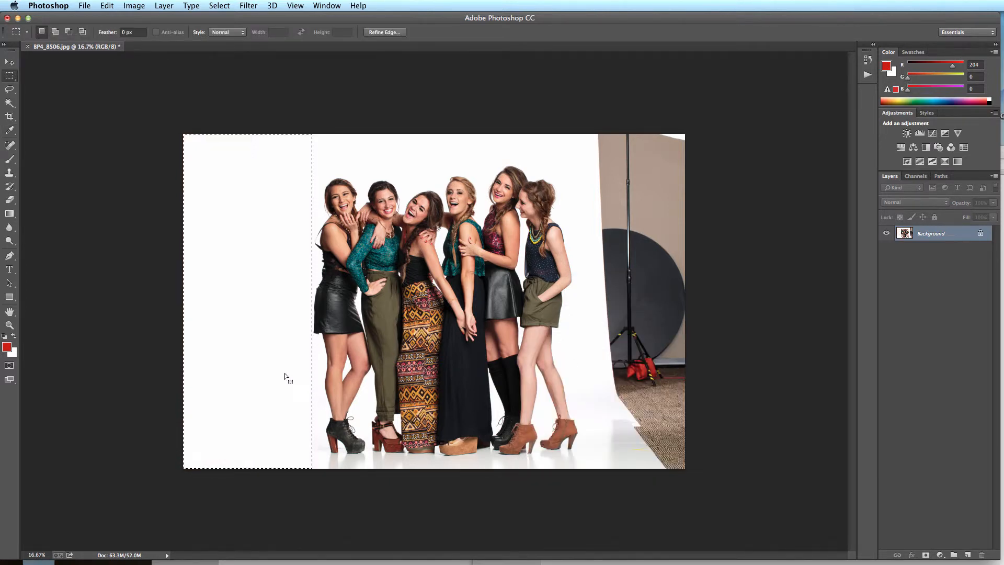
key("super+d")
key("o")
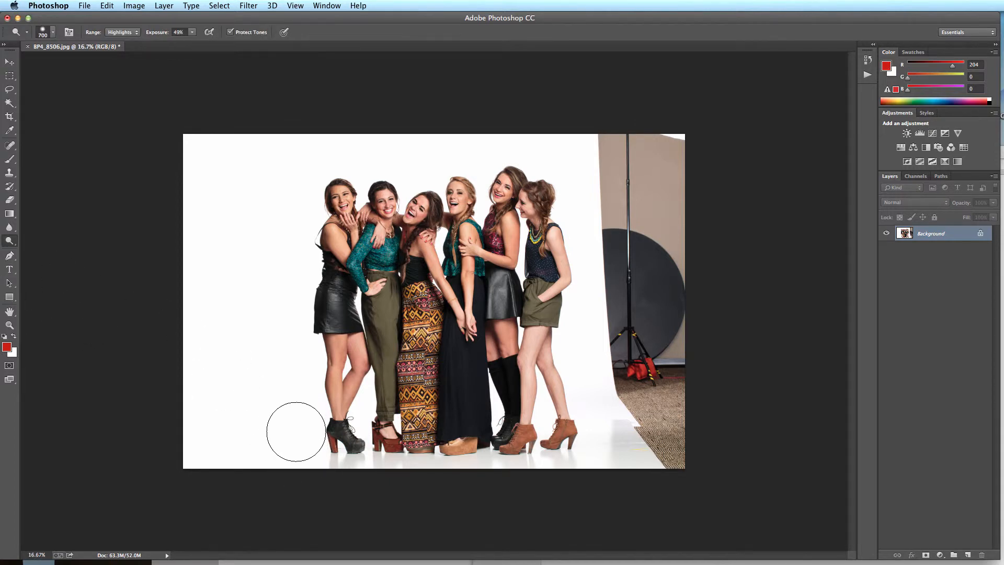
mouse_move(290, 367)
left_mouse_down()
mouse_move(294, 461)
mouse_move(253, 322)
mouse_move(257, 203)
mouse_move(316, 139)
mouse_move(304, 141)
mouse_move(262, 240)
mouse_move(254, 294)
left_mouse_up()
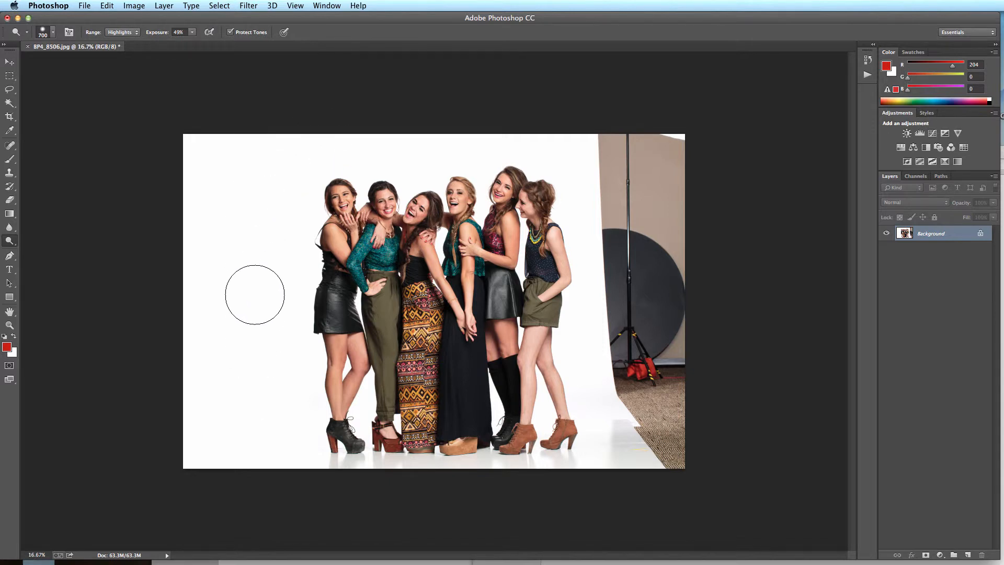
- Select a full-height rectangle over the light stand side of the photo and fill it with White at 100% opacity
left_click(10, 76)
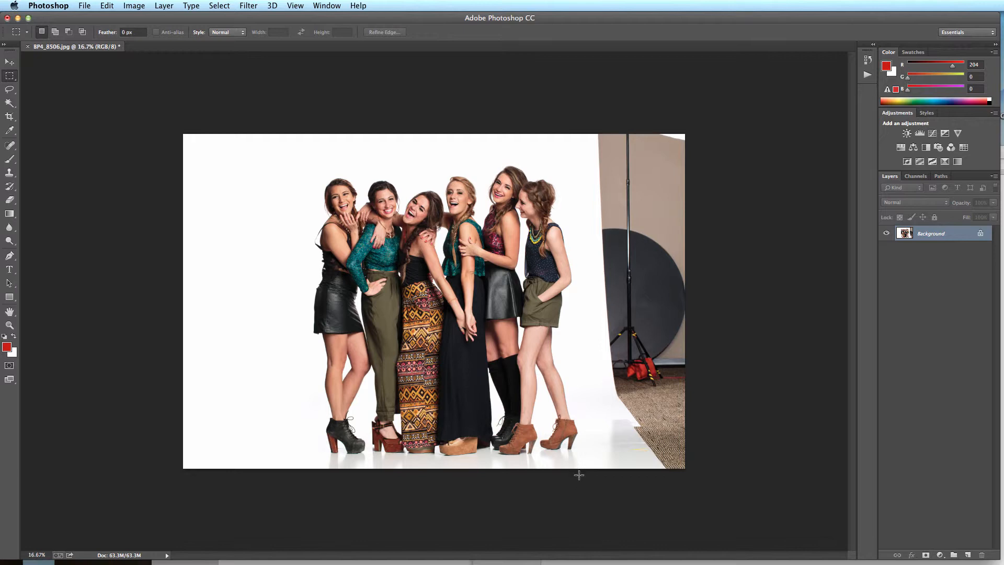
left_click_drag(581, 478, 756, 94)
key("shift+BackSpace")
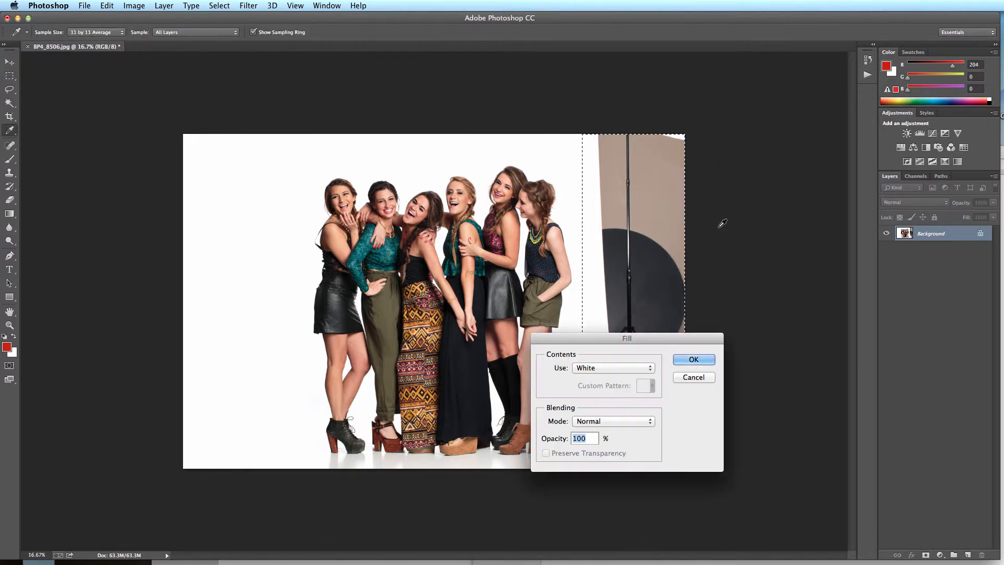
left_click(596, 369)
left_click(601, 372)
key("Return")
- Deselect the filled area and dodge the highlights on the floor beside the last woman's brown boots
left_click(630, 316)
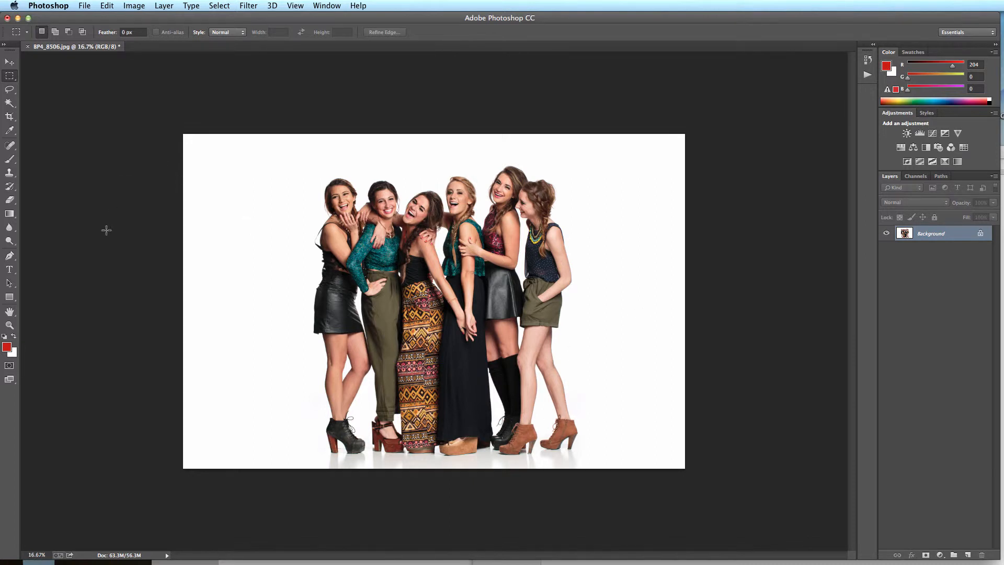
left_click(9, 240)
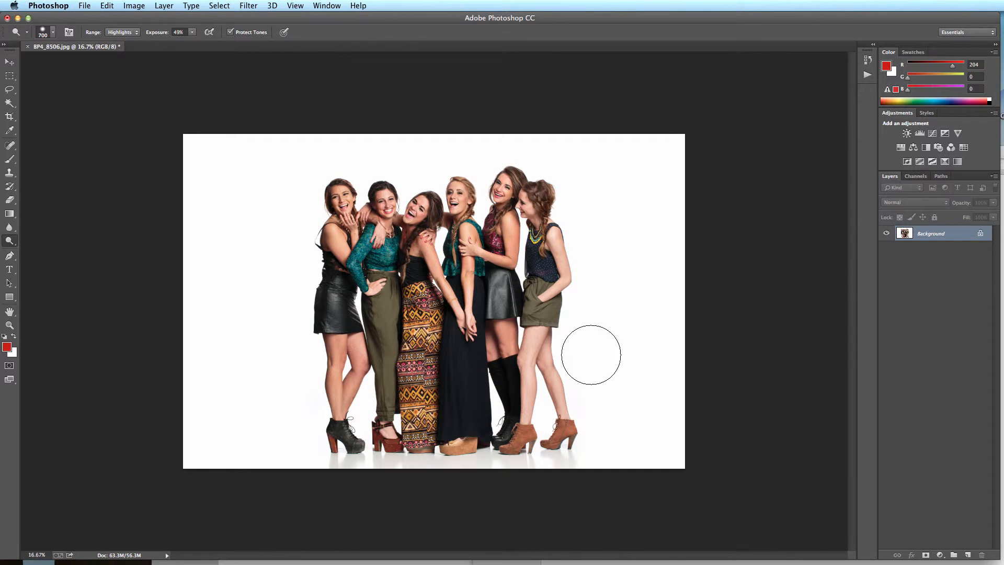
left_click_drag(615, 432, 605, 455)
- Start a crop of the group photo at the 4:5 (8:10) ratio in landscape orientation, 5 by 4
key("c")
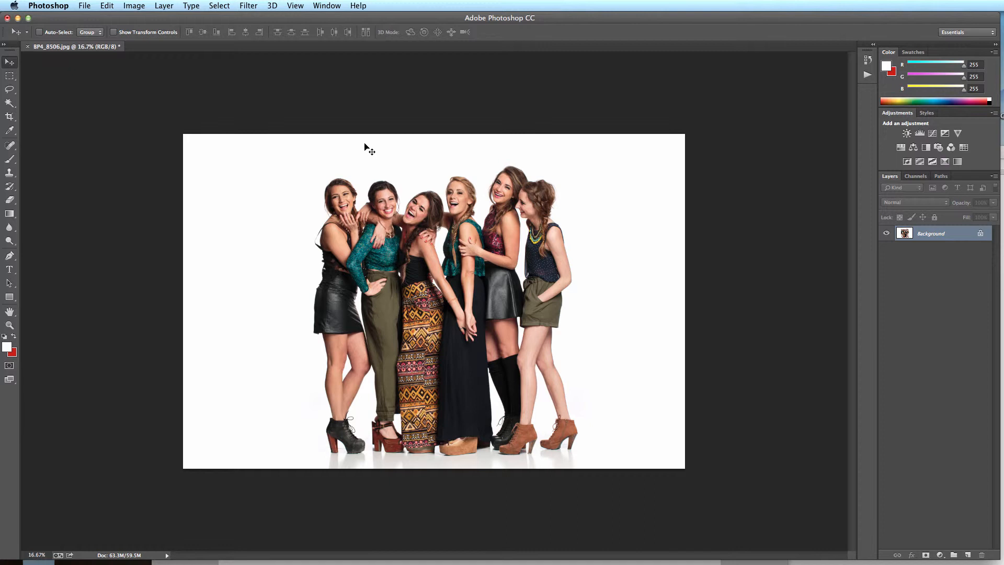
key("c")
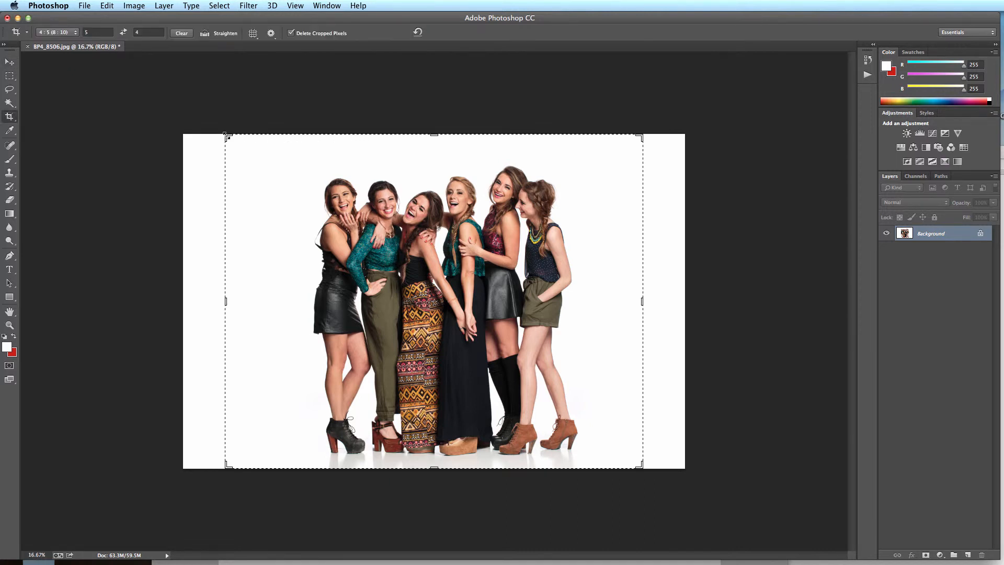
mouse_move(226, 137)
left_mouse_down()
mouse_move(213, 130)
mouse_move(224, 136)
left_mouse_up()
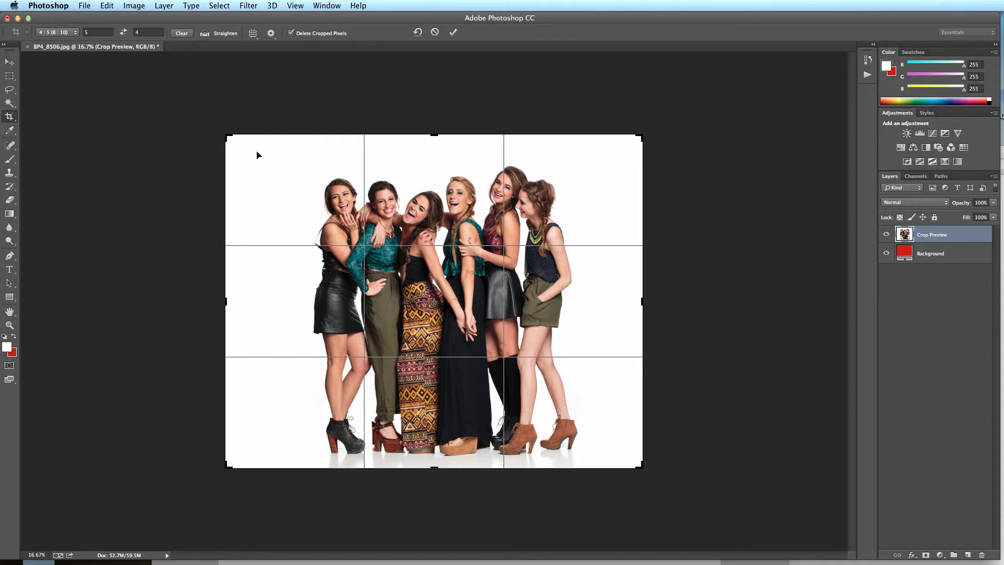
- Try the crop in portrait orientation, shifting the photo to fit all six women, and switch back to landscape
key("x")
key("x")
key("x")
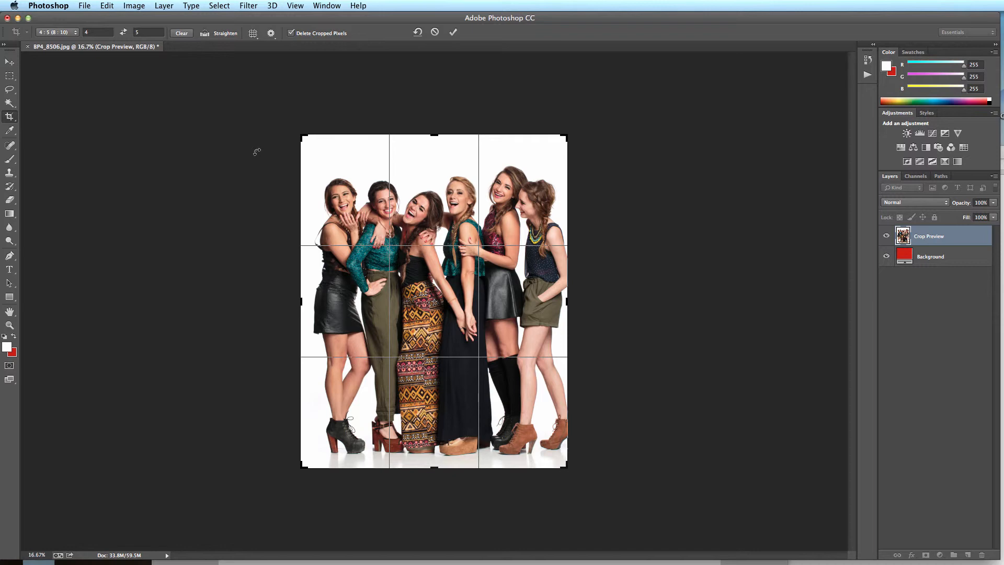
key("x")
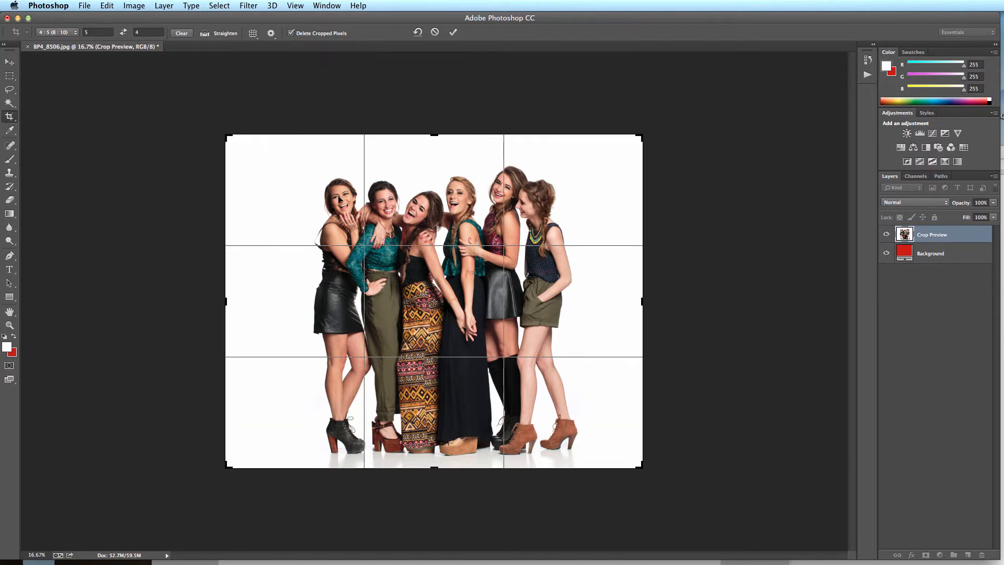
key("x")
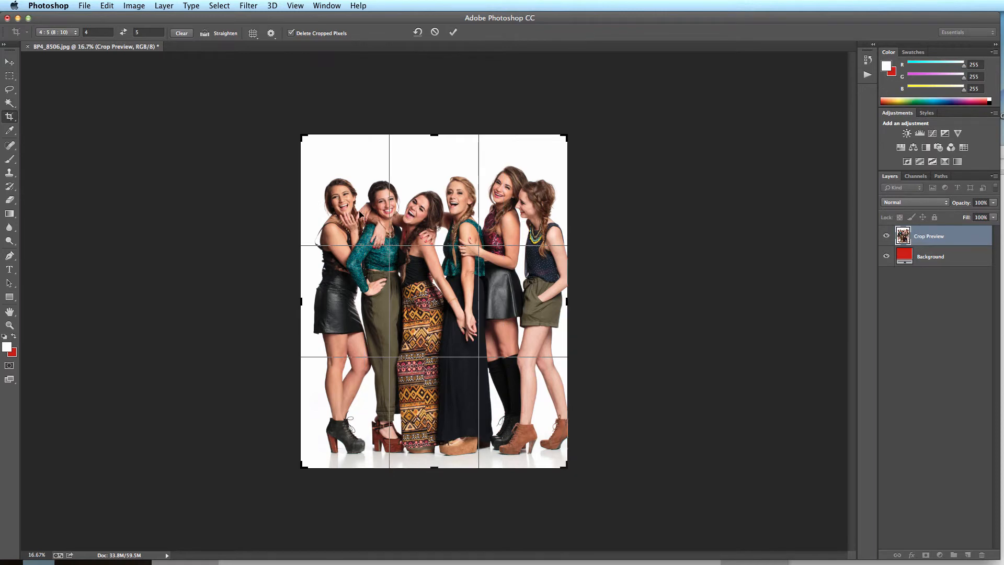
left_click_drag(361, 212, 351, 210)
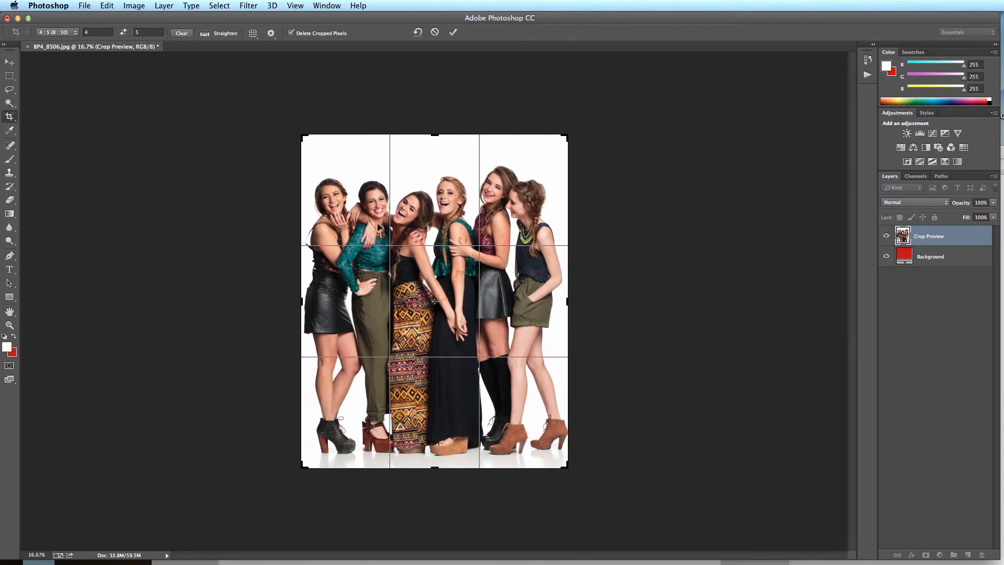
key("x")
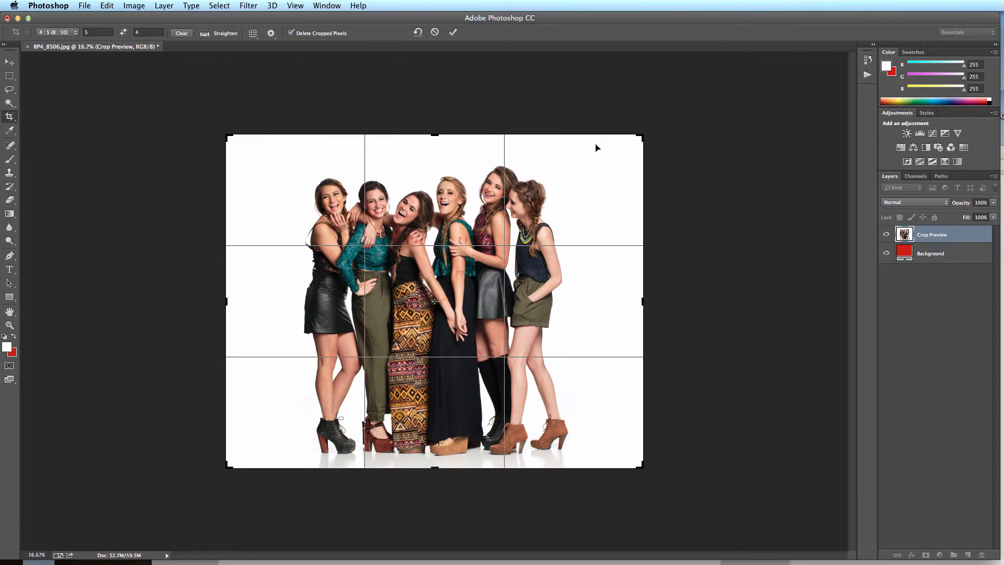
key("x")
key("x")
key("x")
key("x")
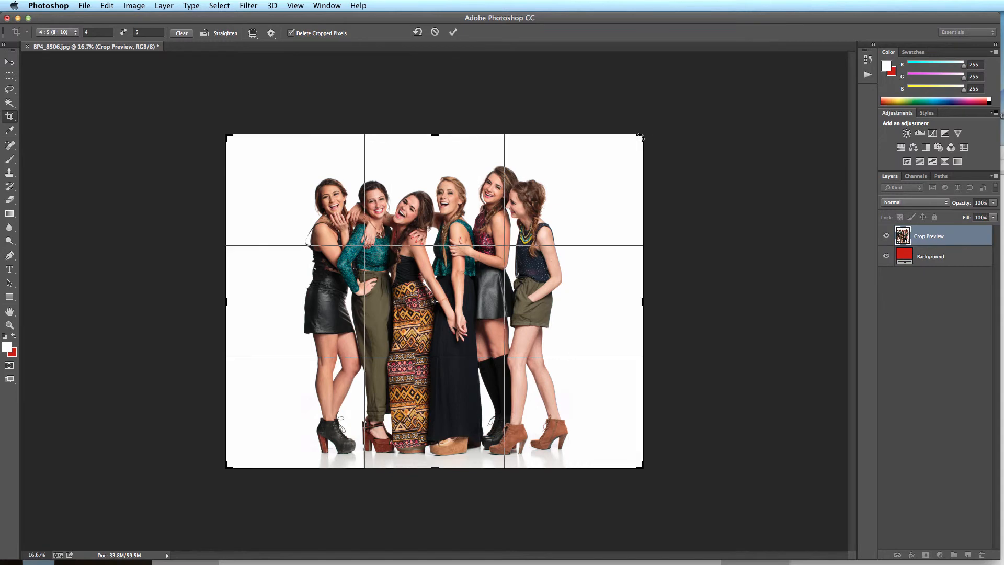
- Tighten the landscape crop frame slightly, recentre the group of women inside it and apply the crop
left_click_drag(641, 137, 633, 142)
left_click_drag(527, 188, 526, 187)
key("Return")
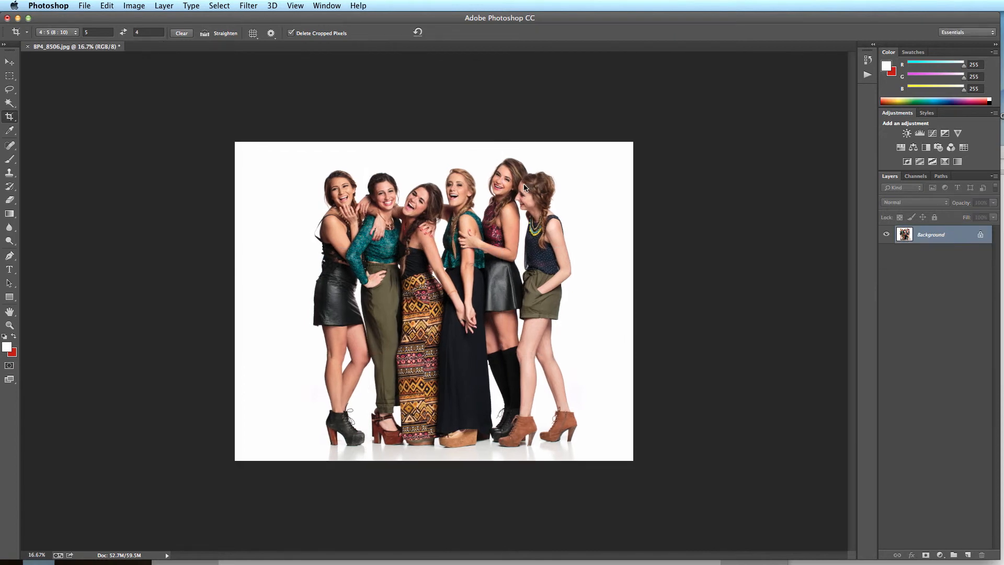
- Swap the foreground and background colours and crop the photo slightly tighter at the 5 by 4 ratio, keeping the whole group inside
key("x")
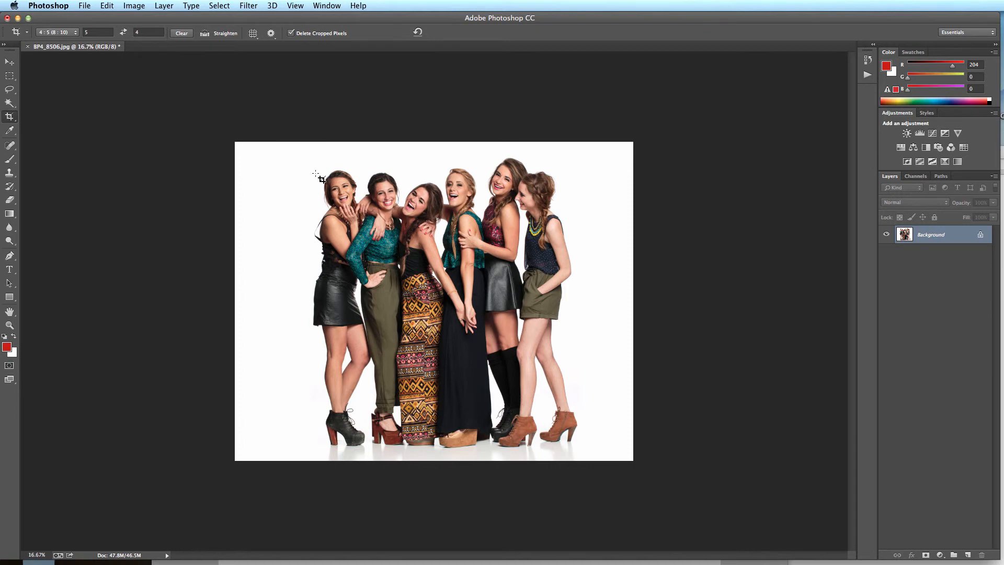
left_click_drag(244, 135, 726, 549)
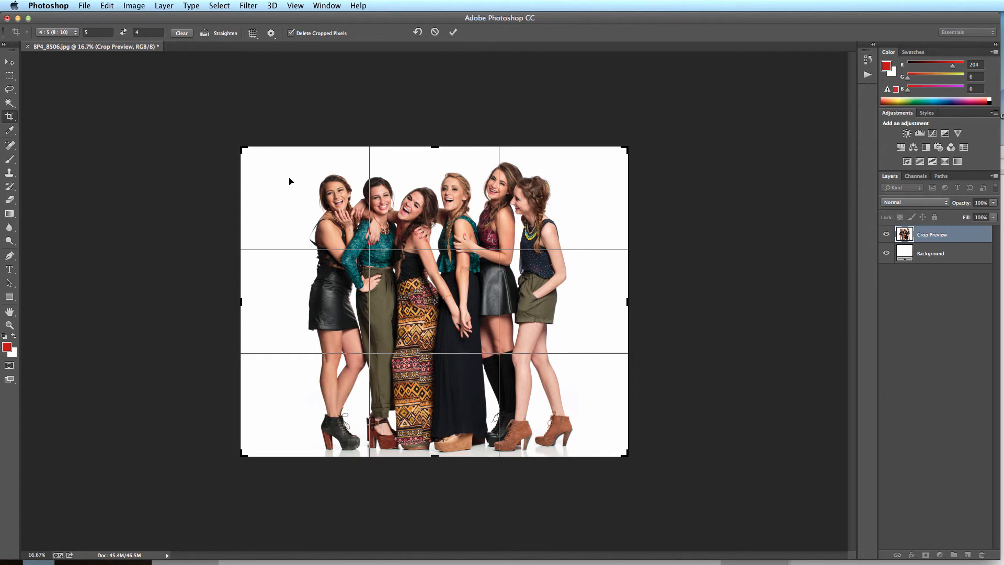
left_click_drag(291, 181, 280, 179)
key("Return")
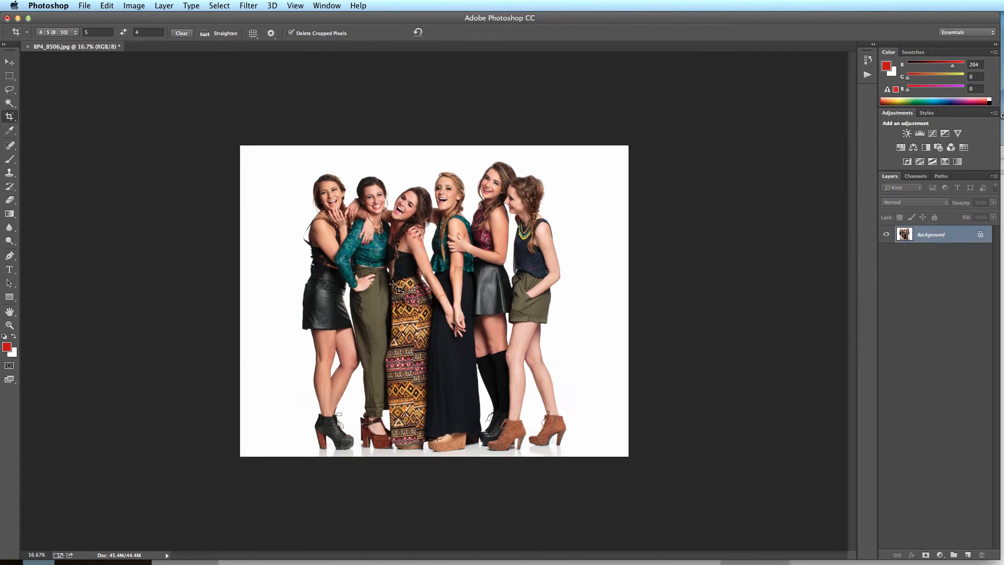